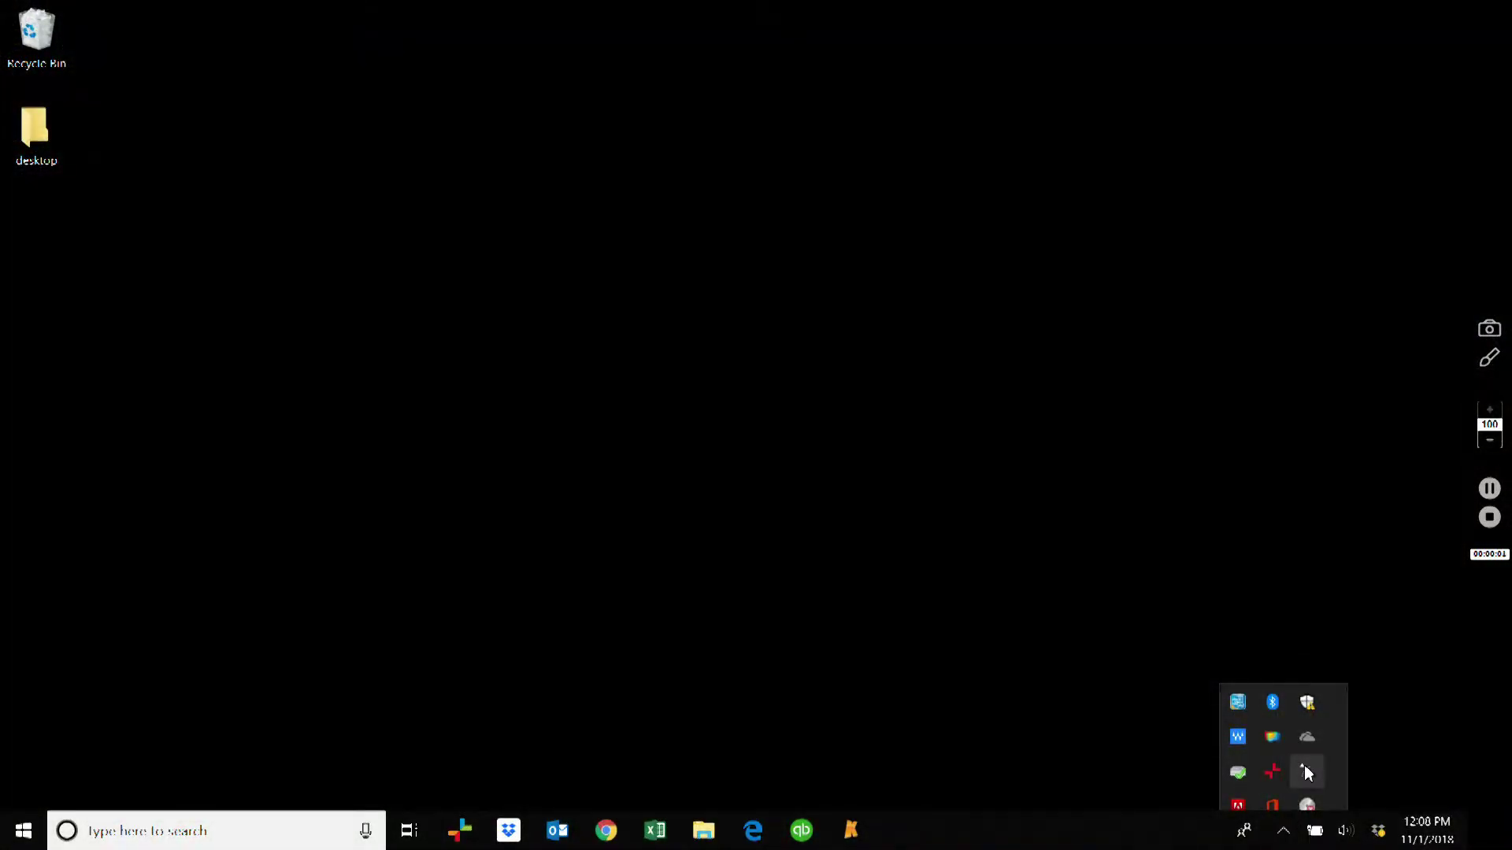
# Connect to the iLIFT 000120 Wi-Fi network with its security key, declining PC discoverability.
pyautogui.click(1304, 767)
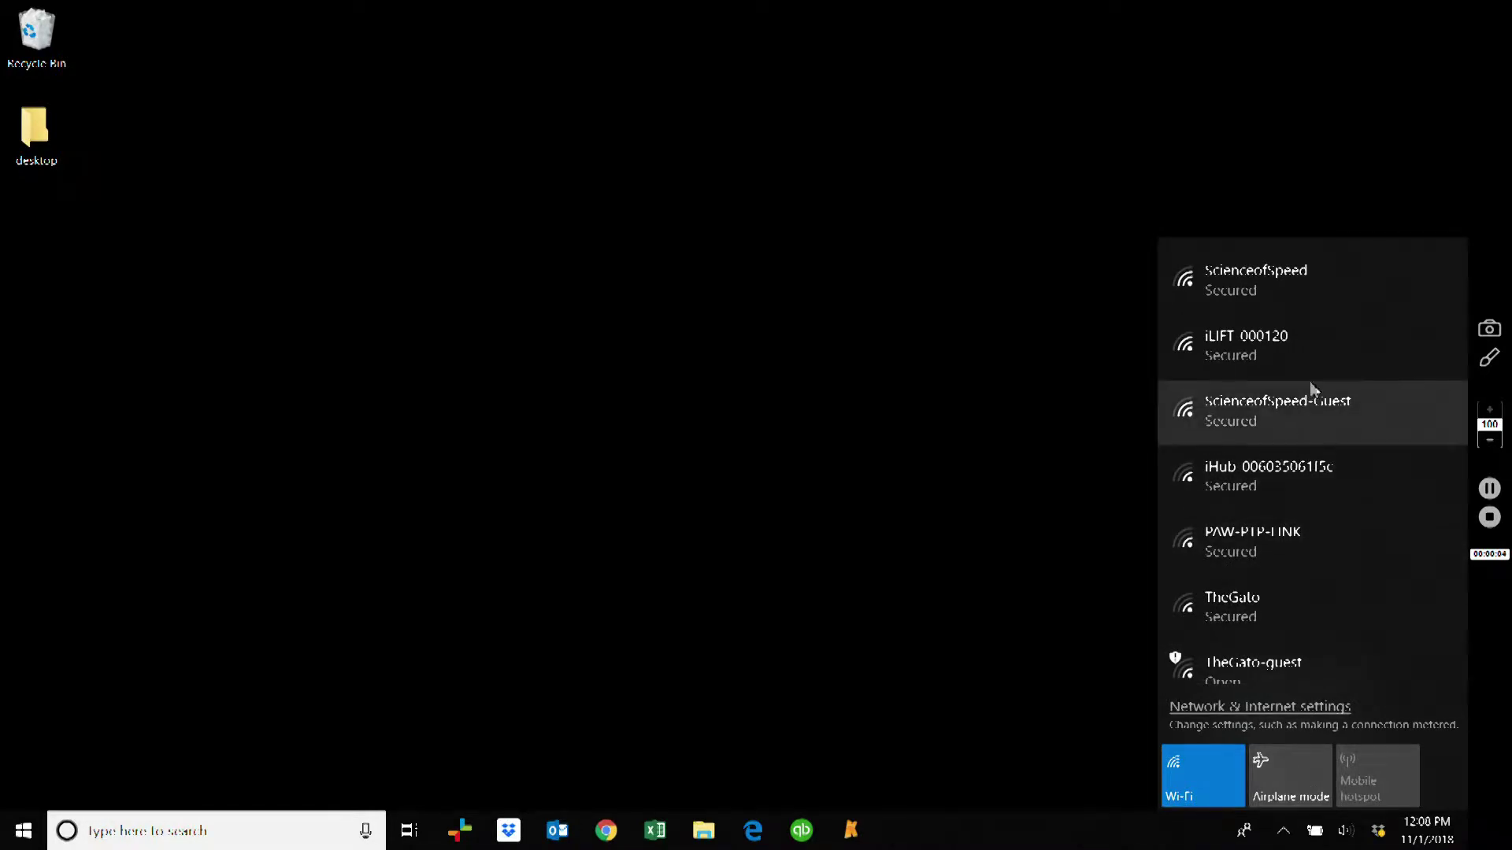
pyautogui.click(1306, 353)
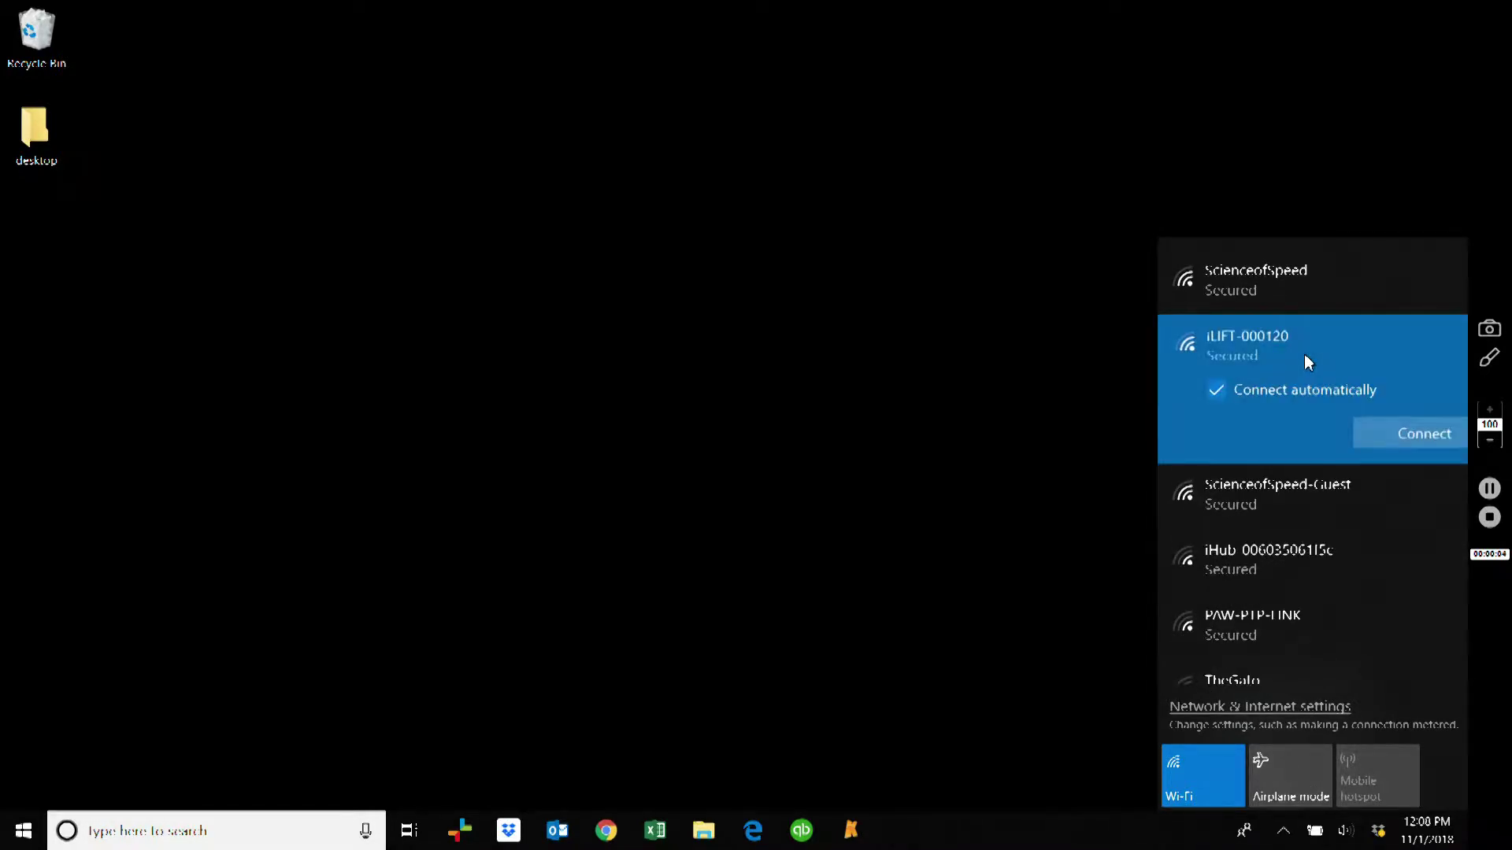
pyautogui.click(1388, 435)
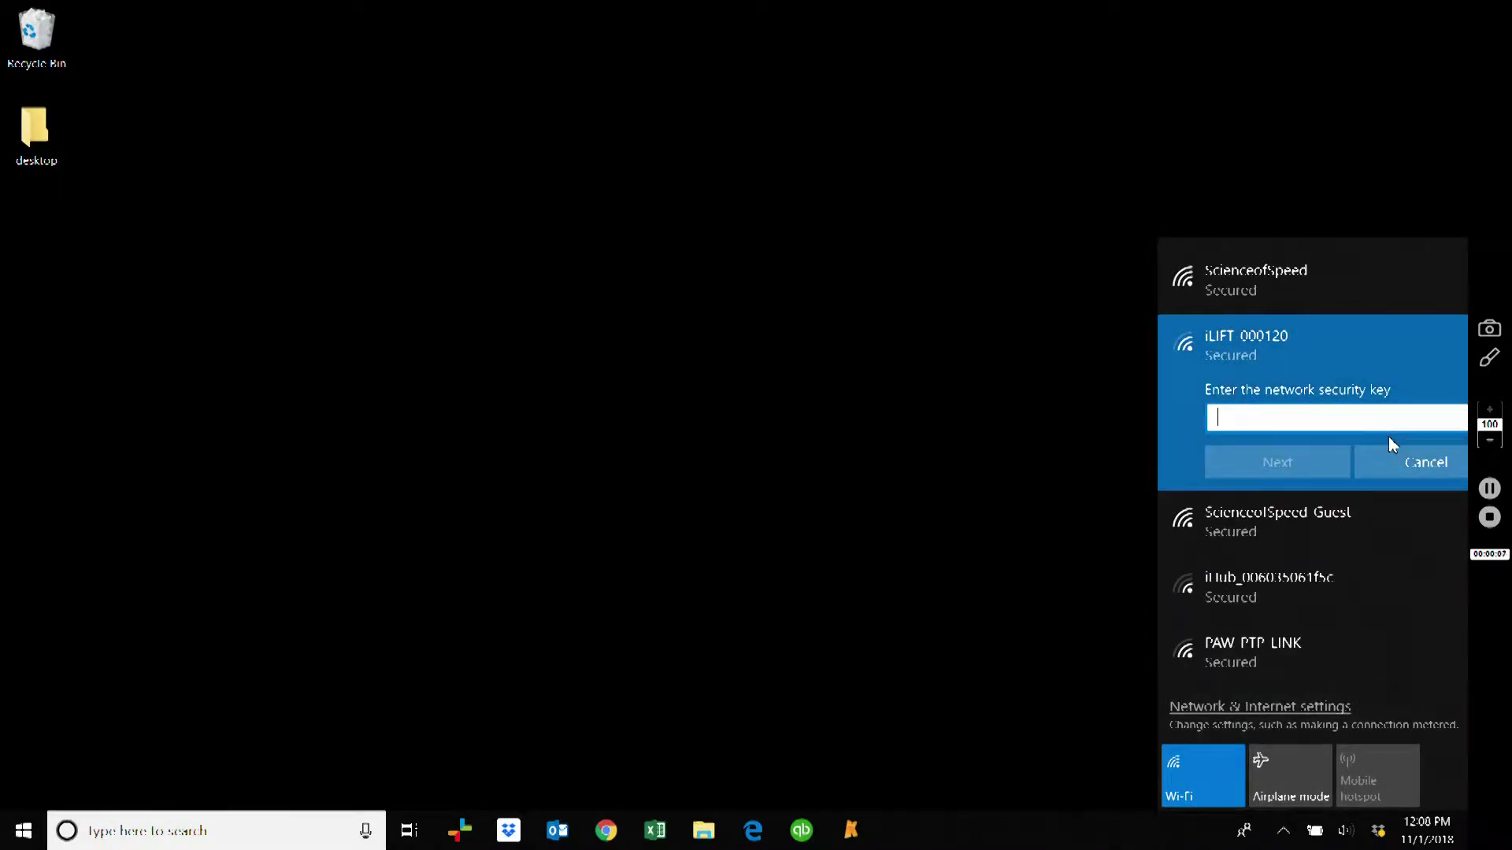
pyautogui.write('aa')
pyautogui.write('aaaa')
pyautogui.write('aa')
pyautogui.click(1325, 466)
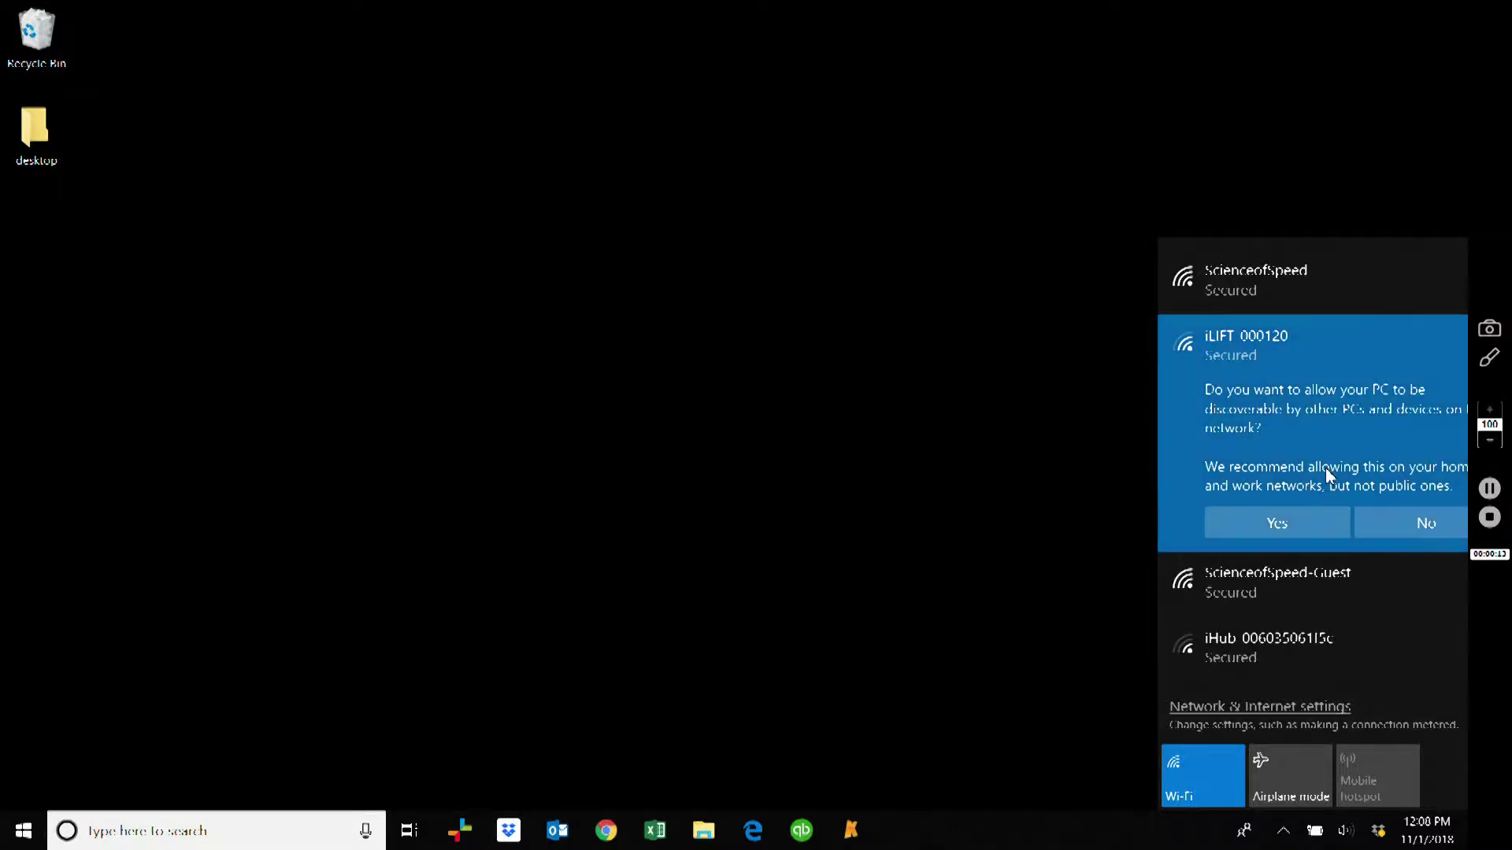
pyautogui.click(1378, 526)
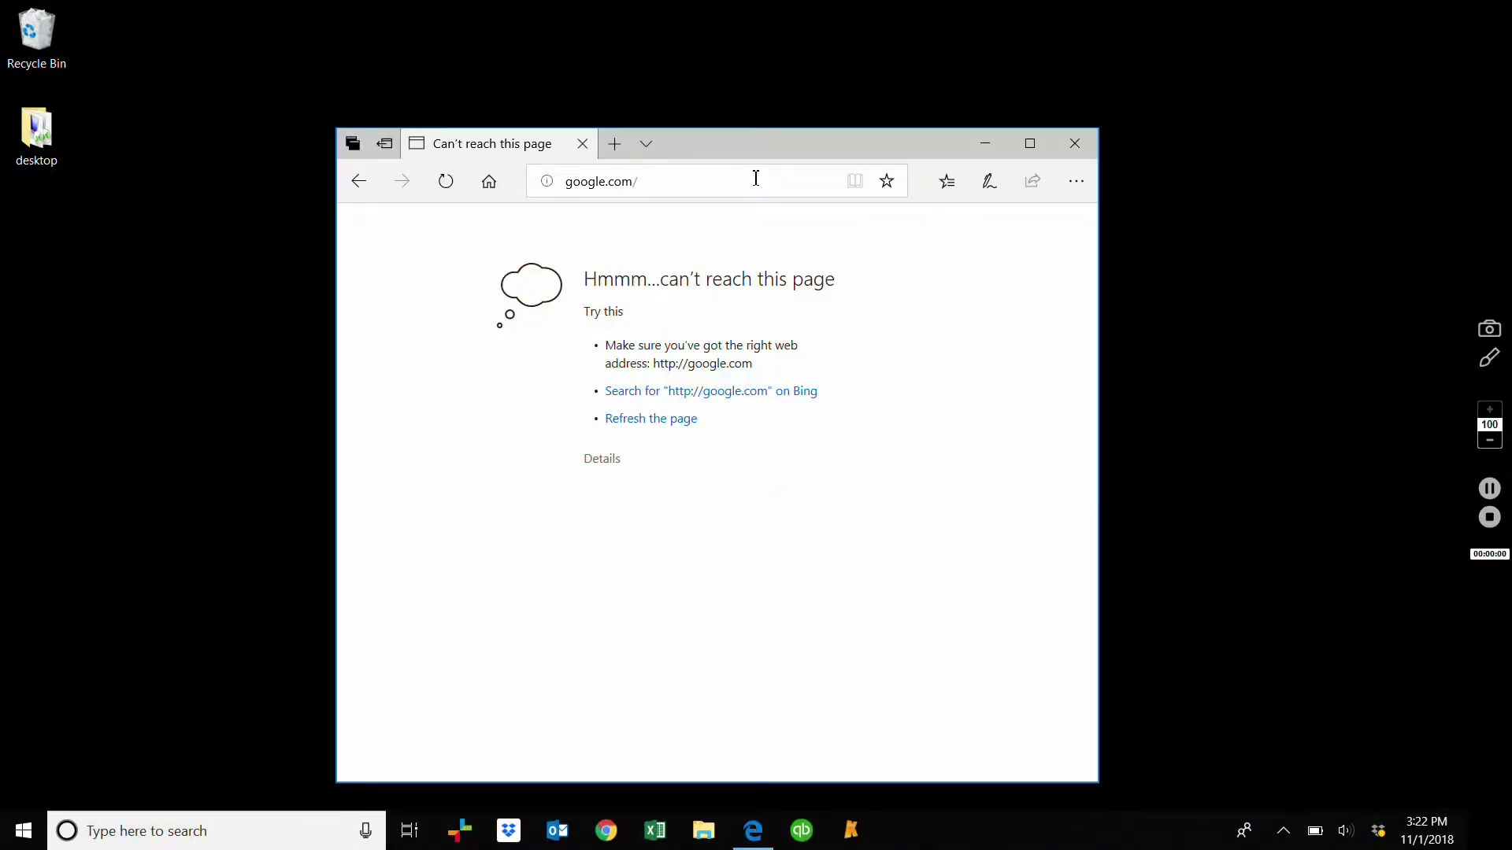
# Load the iLift controller at 1.2.3.4 and log in with the password.
pyautogui.click(755, 178)
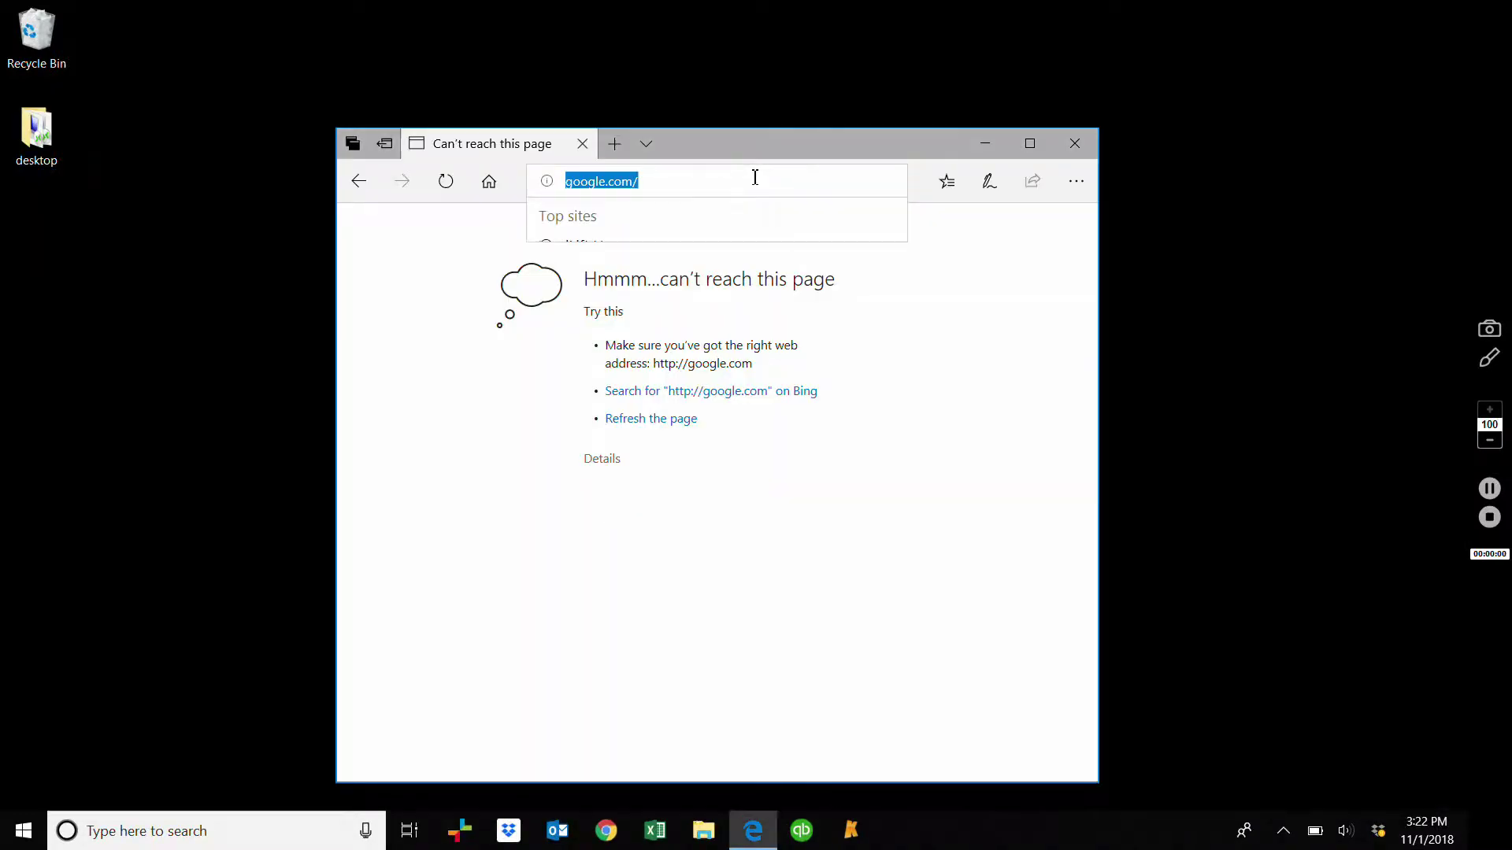
pyautogui.write('1.2.3.4/')
pyautogui.press('Return')
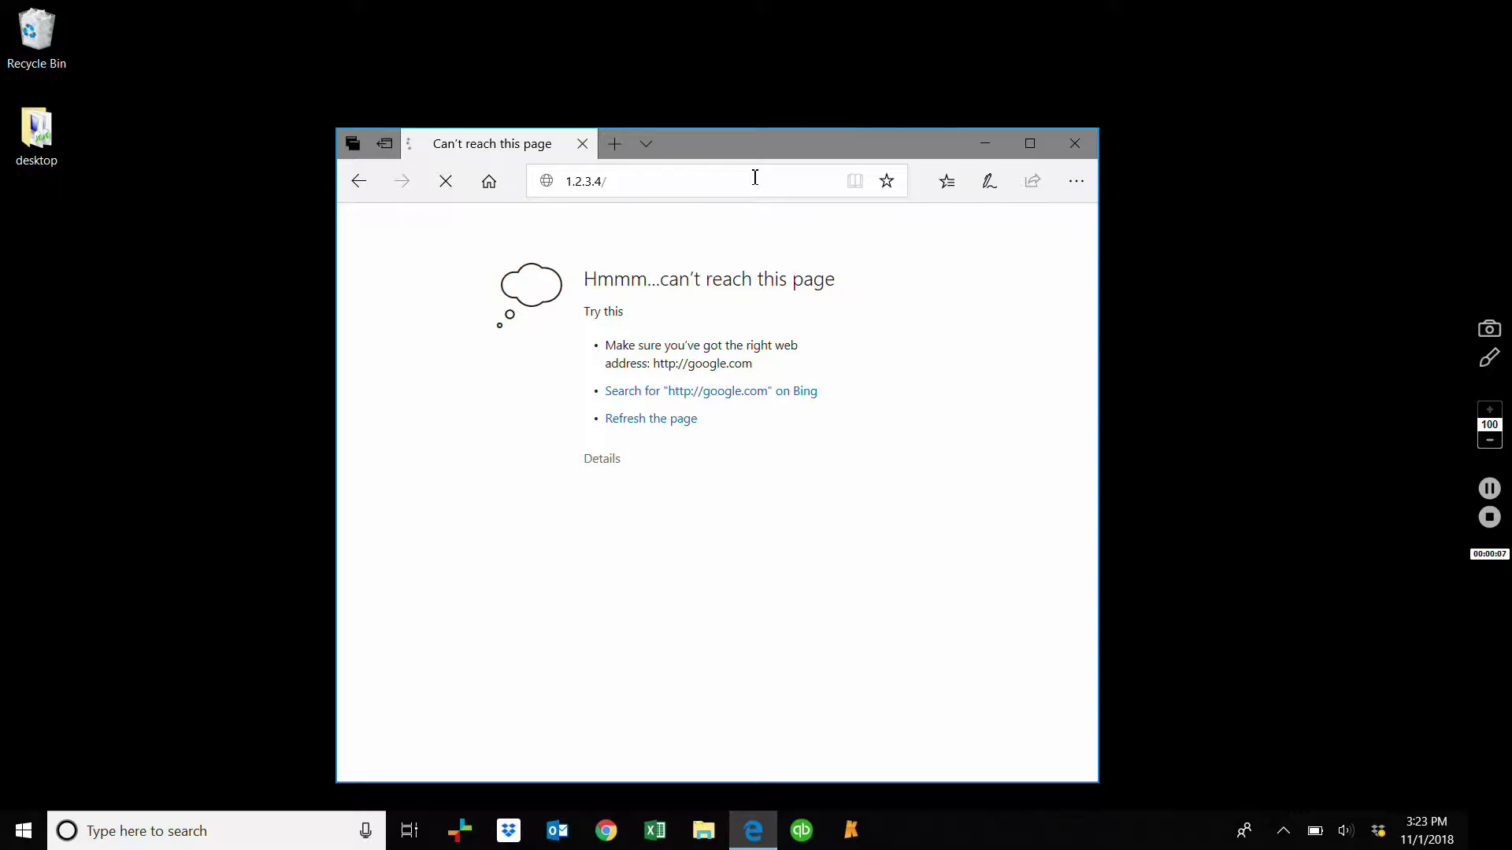
pyautogui.click(755, 178)
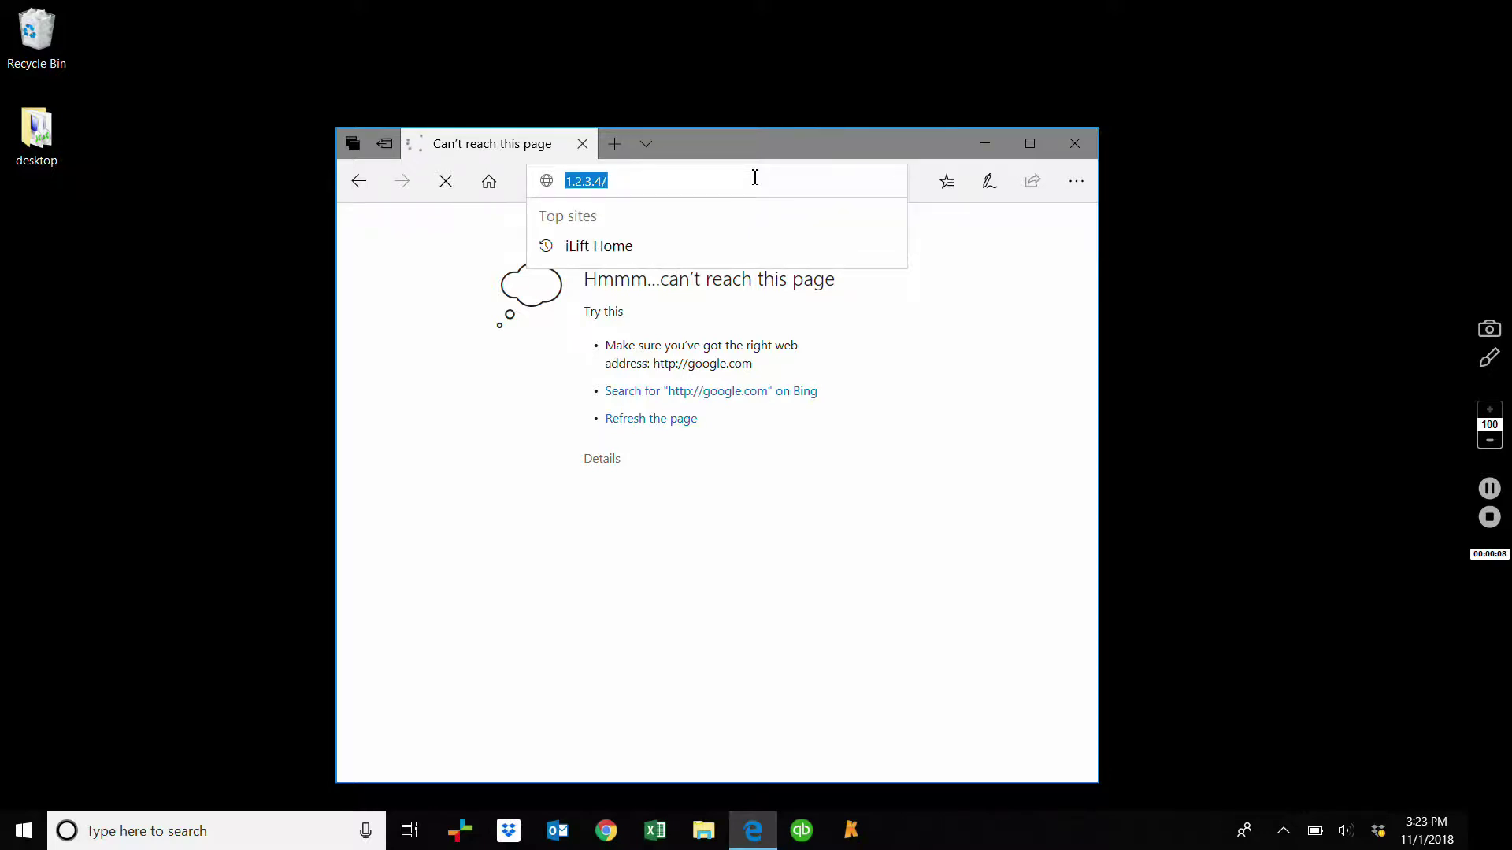
pyautogui.press('Return')
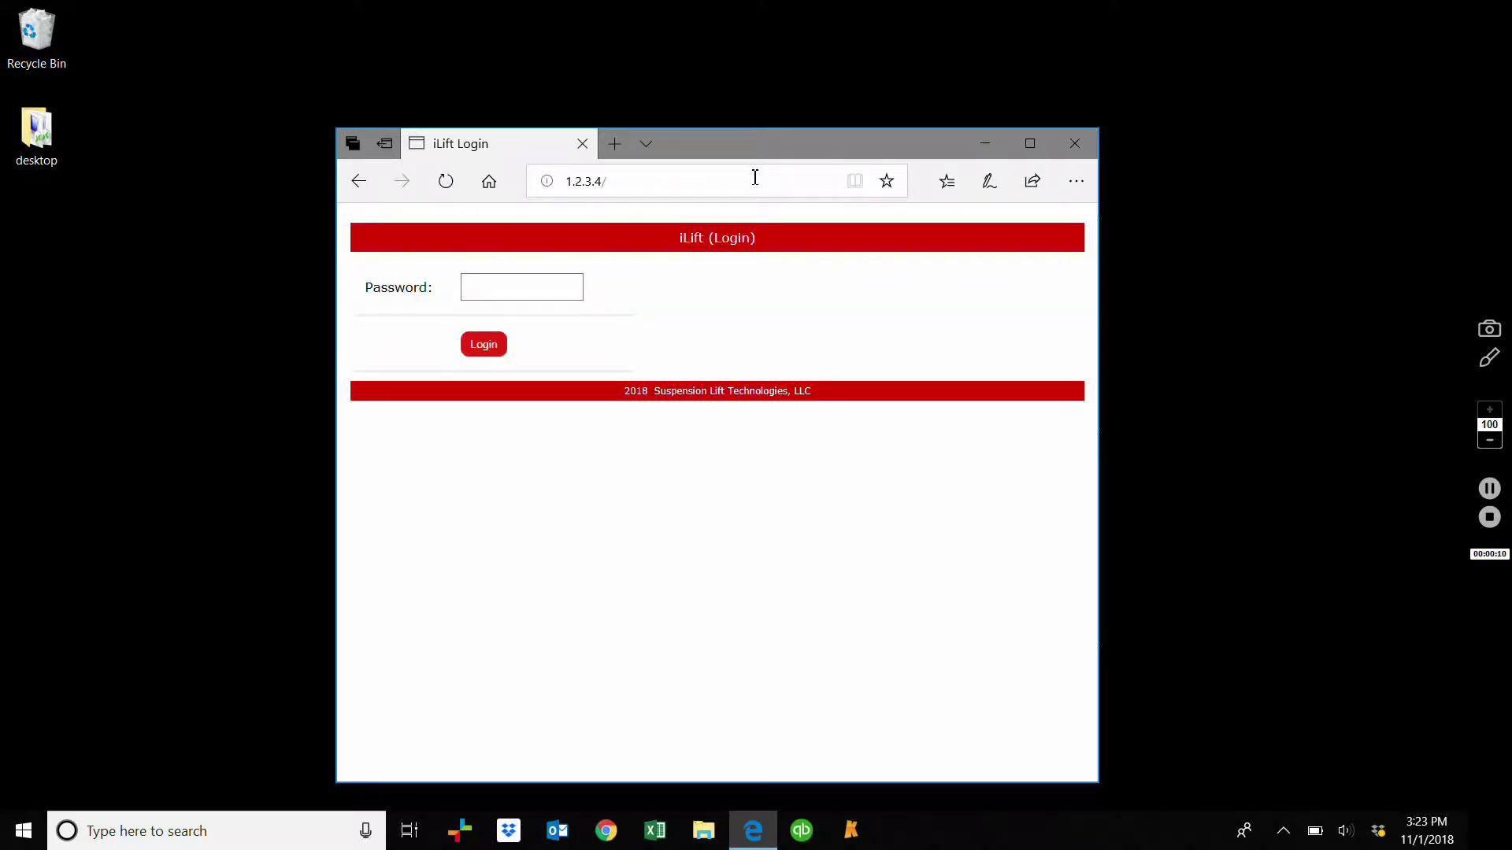
pyautogui.click(562, 288)
pyautogui.write('•')
pyautogui.write('•••')
pyautogui.write('•')
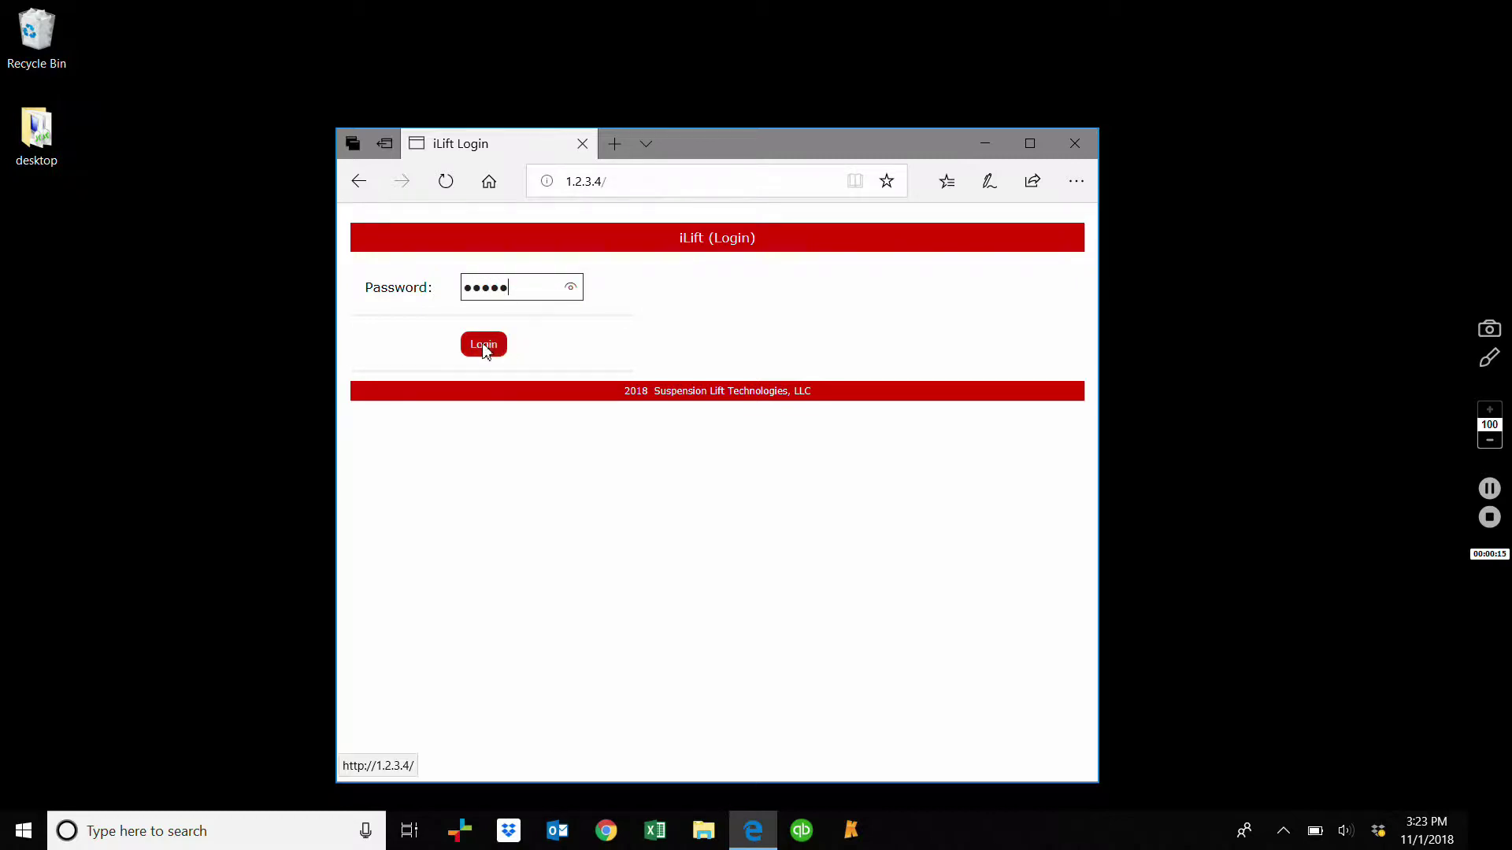
pyautogui.click(483, 350)
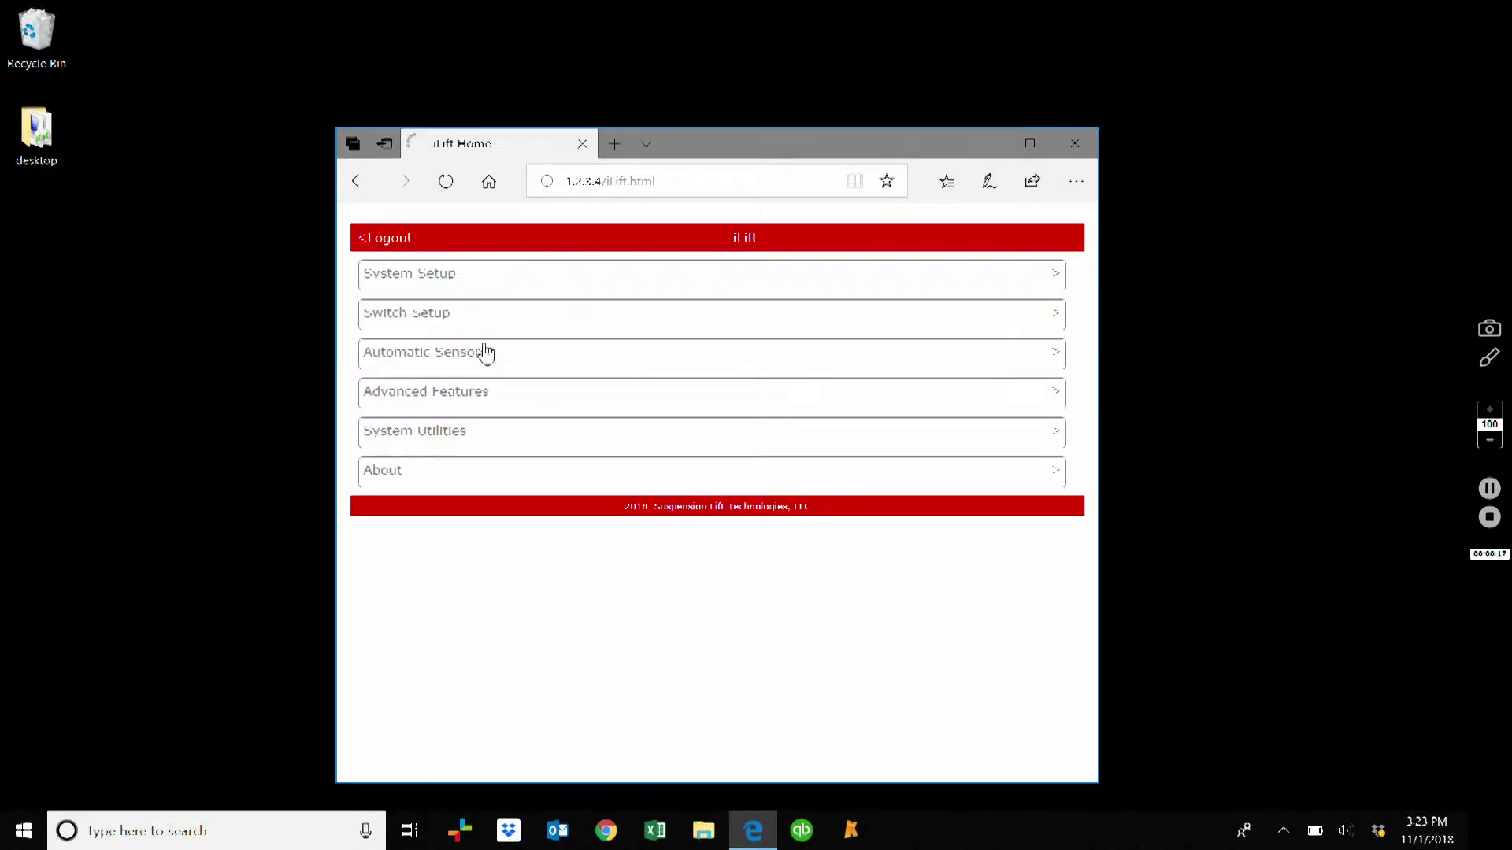
# Save Manual as the System Setup activation type and return to the Home menu.
pyautogui.click(470, 284)
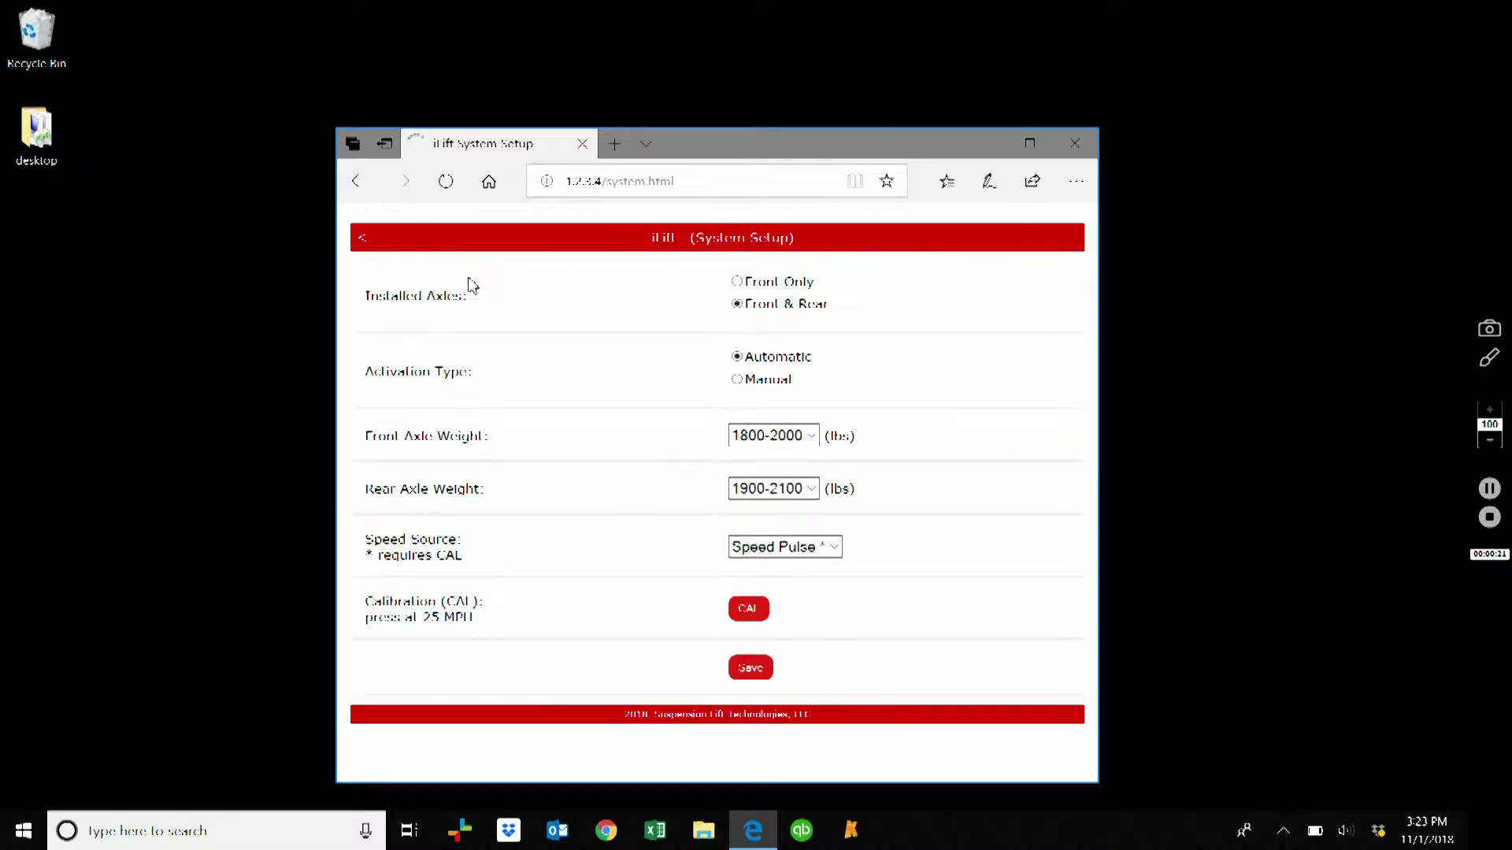
pyautogui.click(738, 380)
pyautogui.click(749, 674)
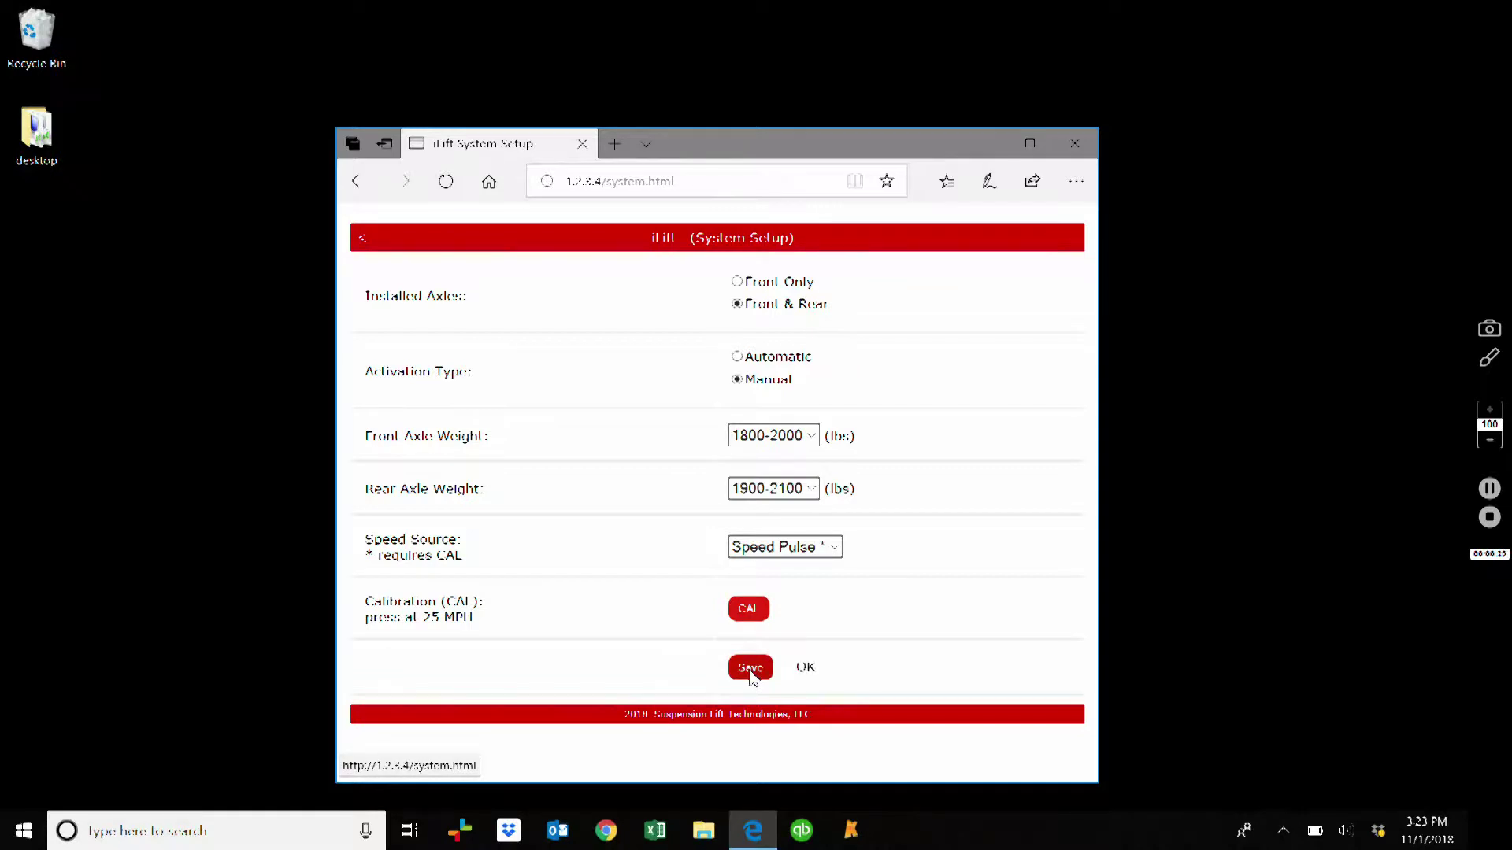
pyautogui.click(361, 243)
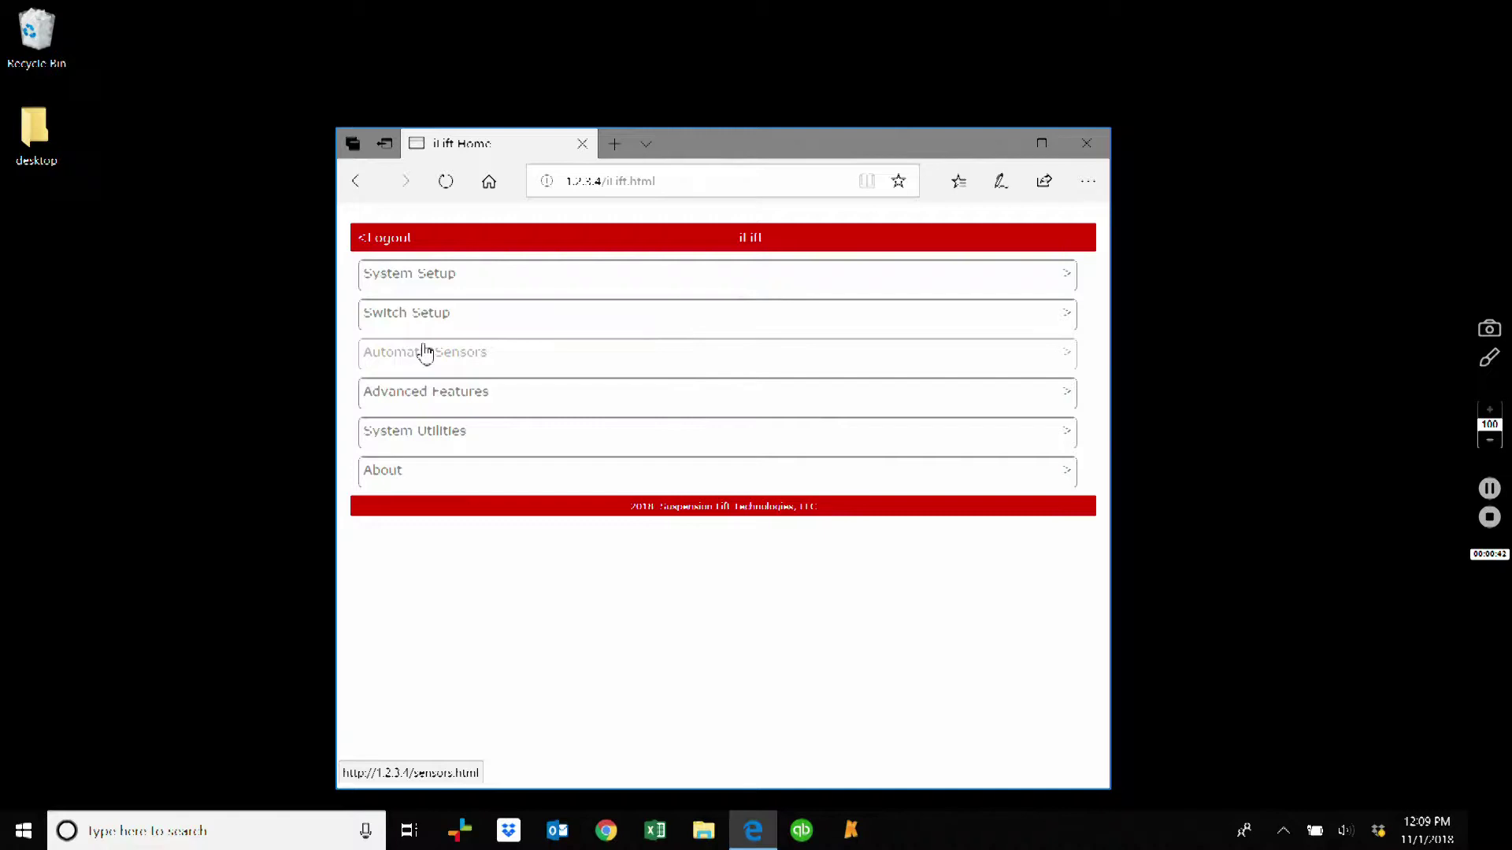
# Save Automatic Sensors as Lift Front Only with raising and lowering filters 3, then enable calibration.
pyautogui.click(423, 353)
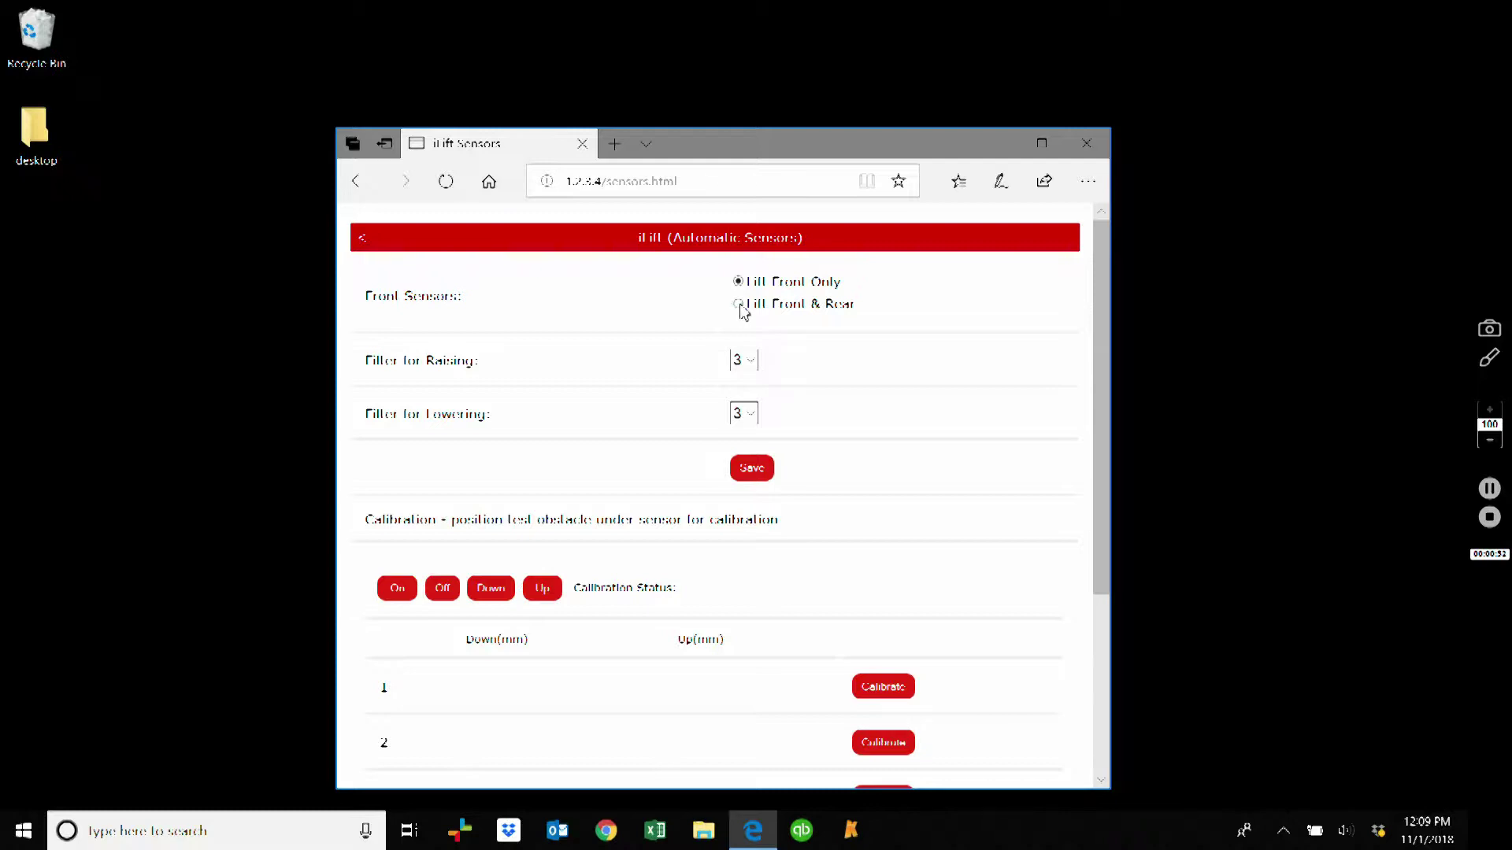
pyautogui.click(739, 307)
pyautogui.click(738, 283)
pyautogui.click(744, 360)
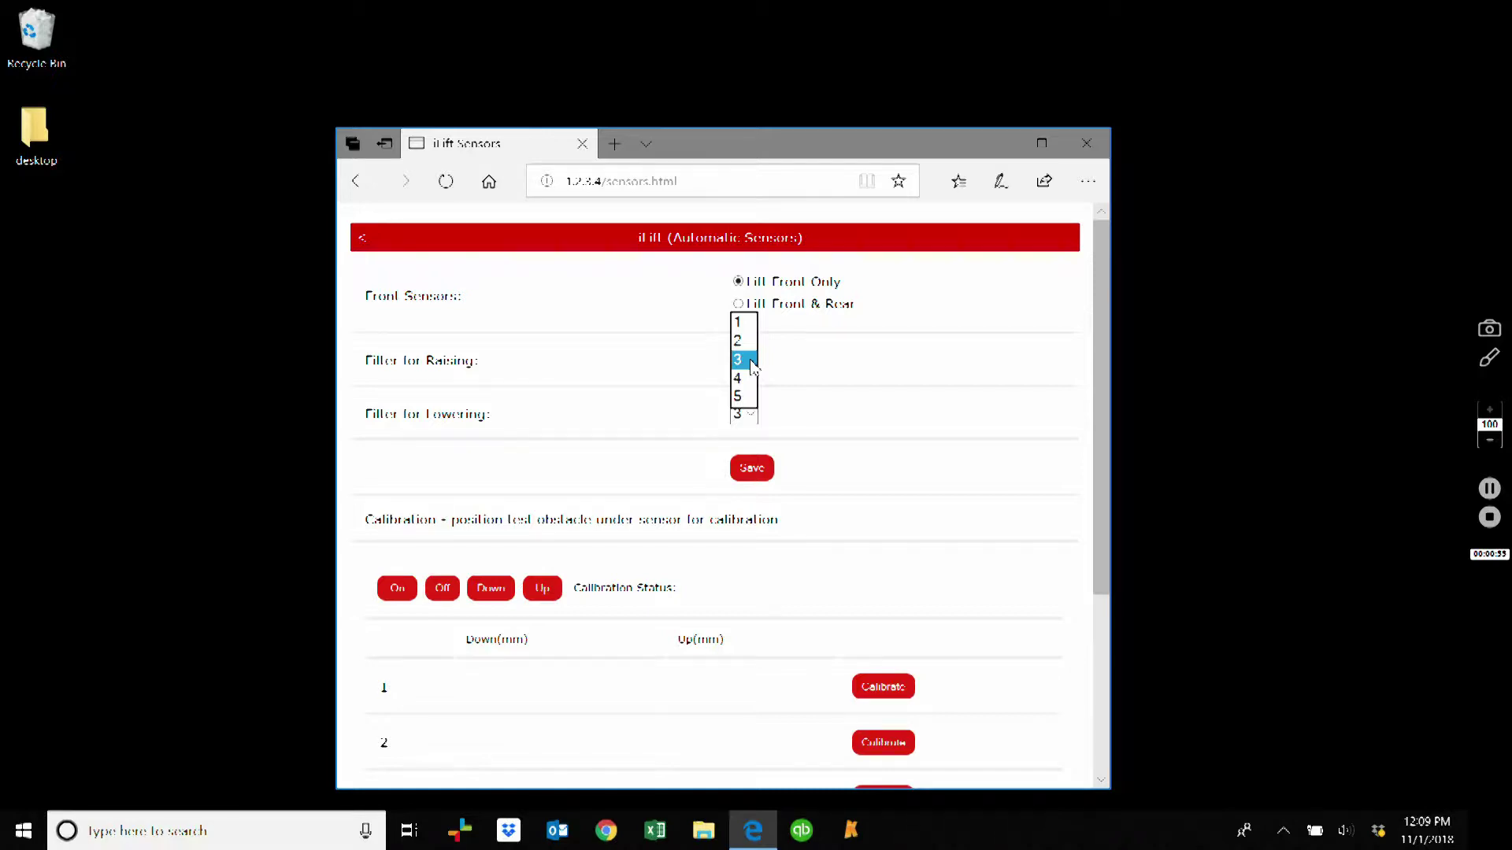
pyautogui.click(747, 361)
pyautogui.click(754, 414)
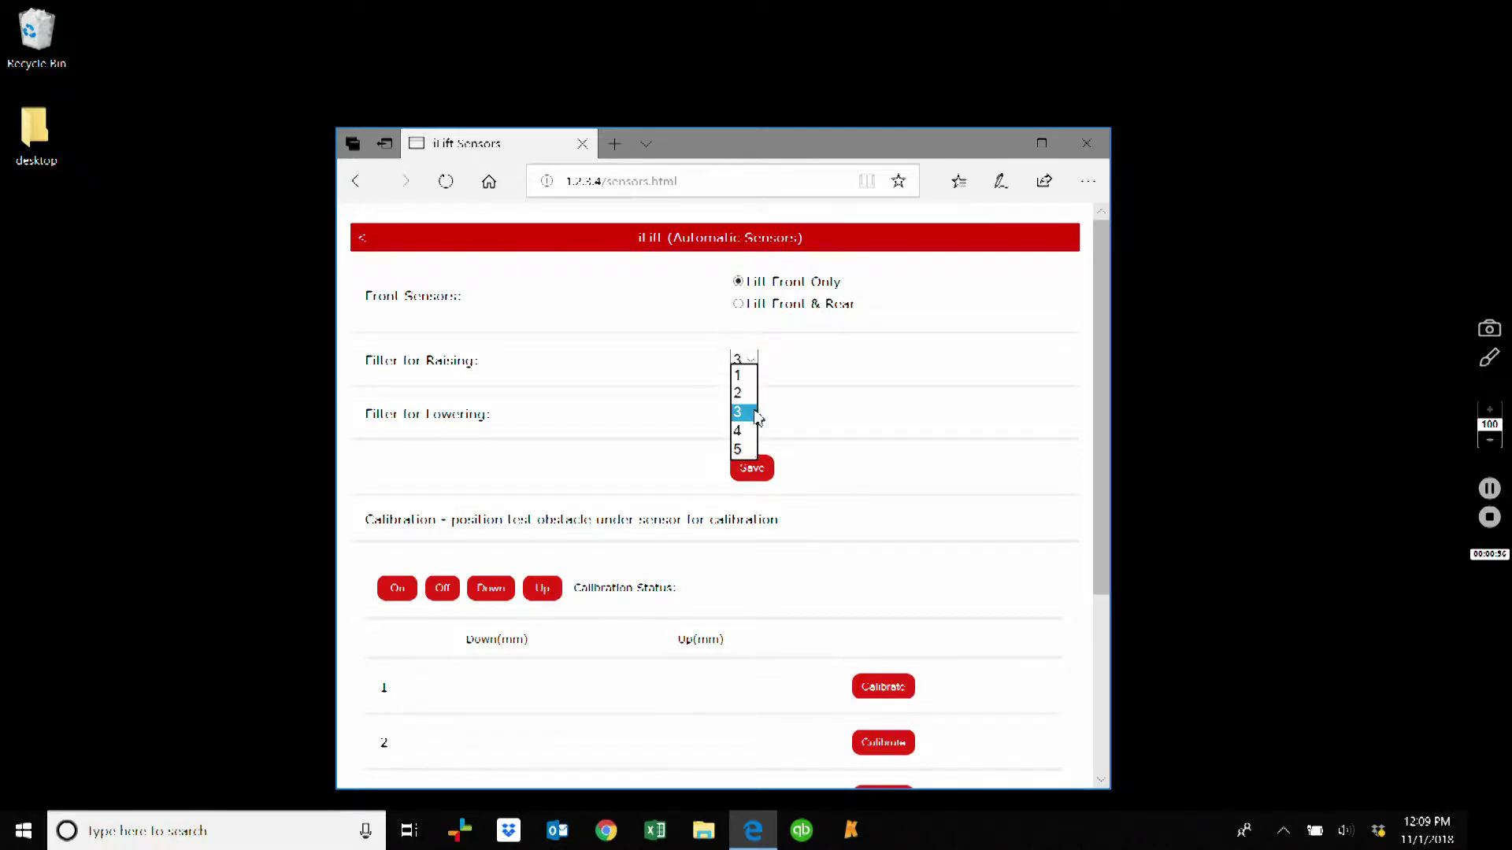
pyautogui.click(756, 413)
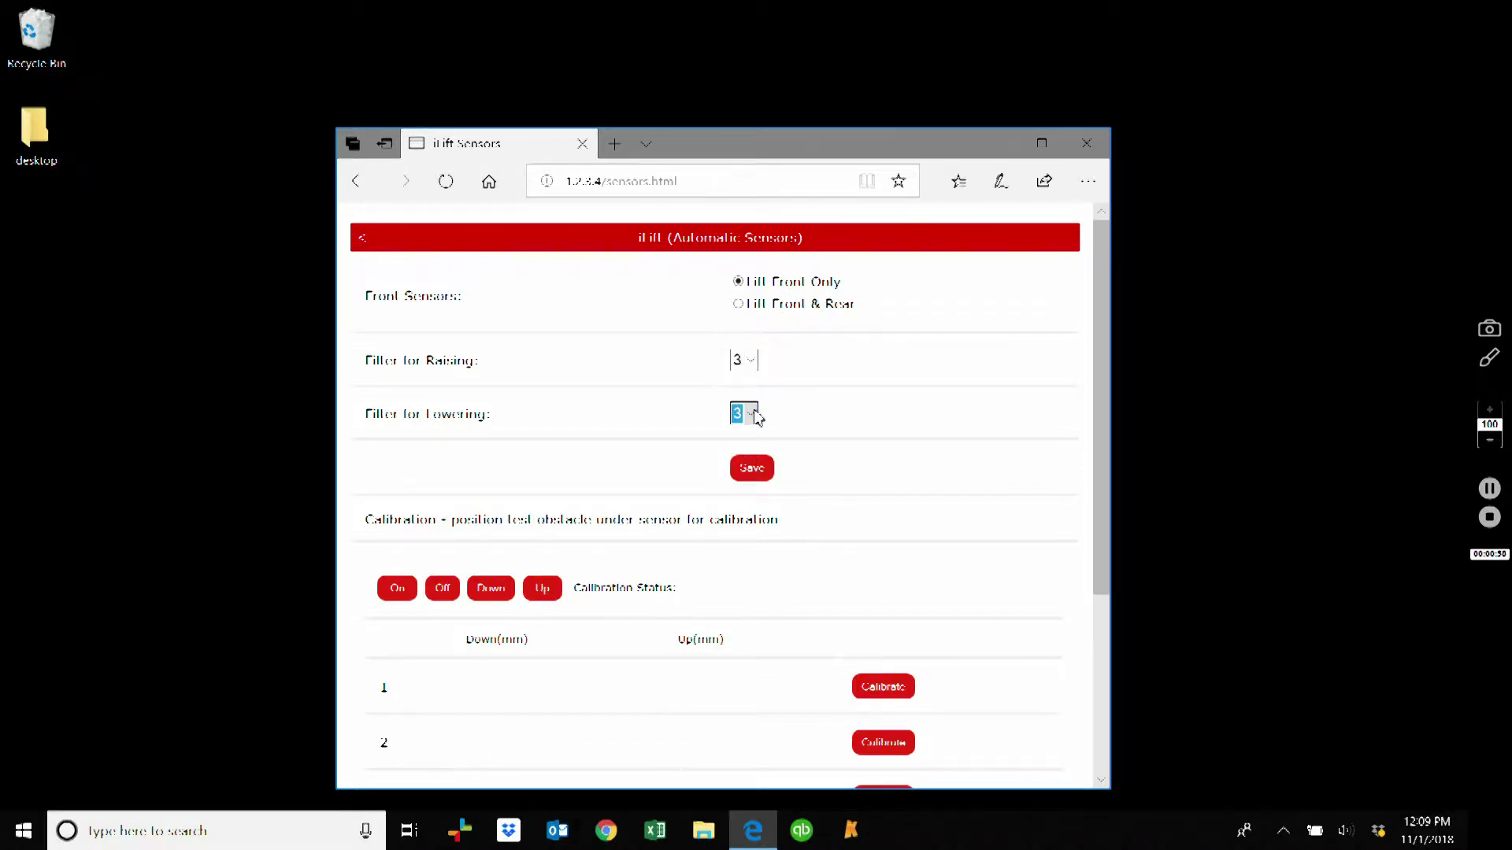
pyautogui.click(756, 474)
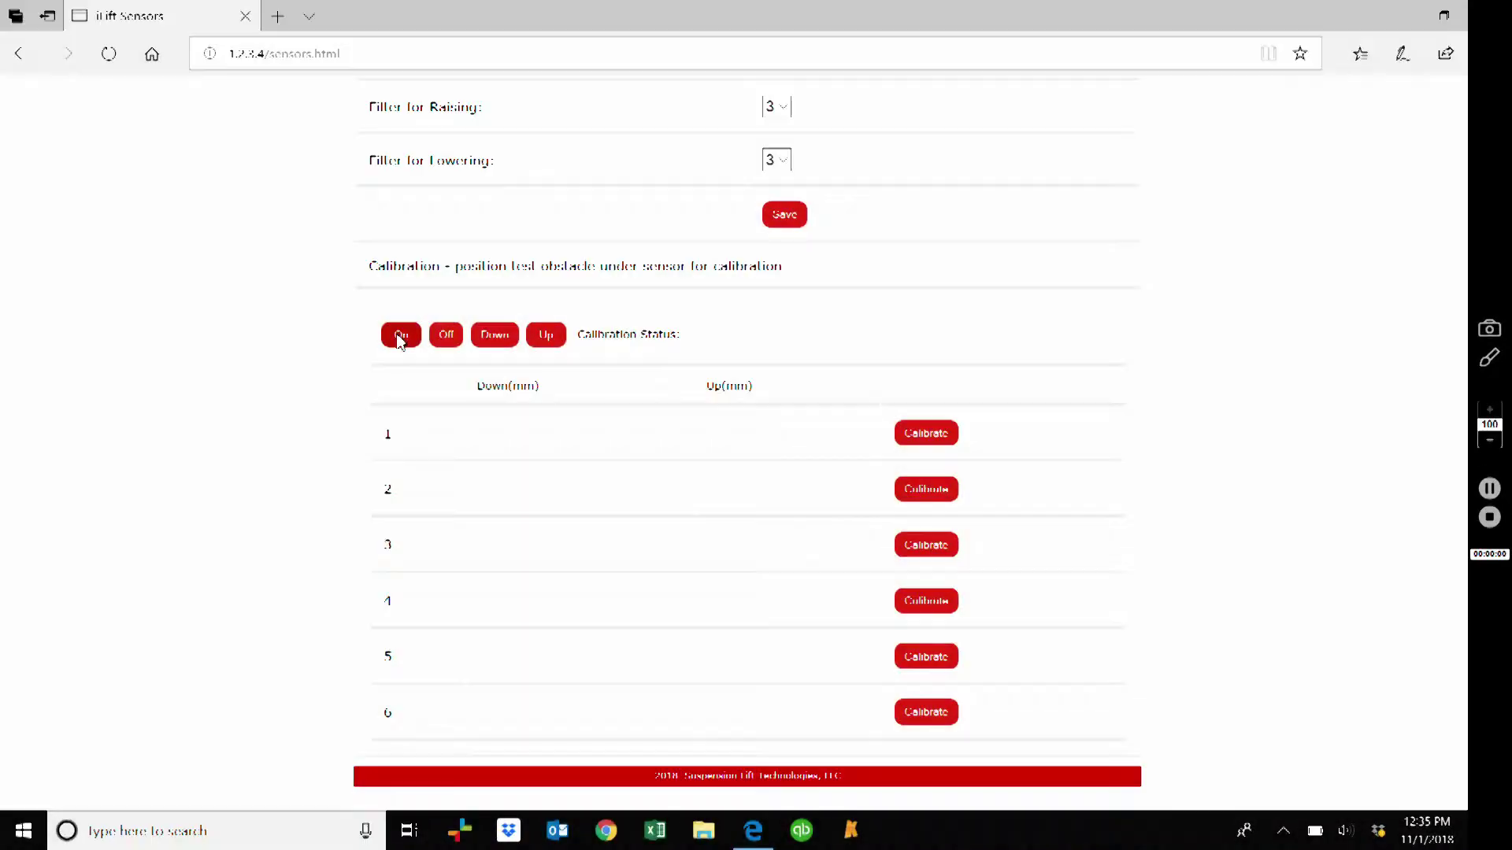
pyautogui.click(399, 337)
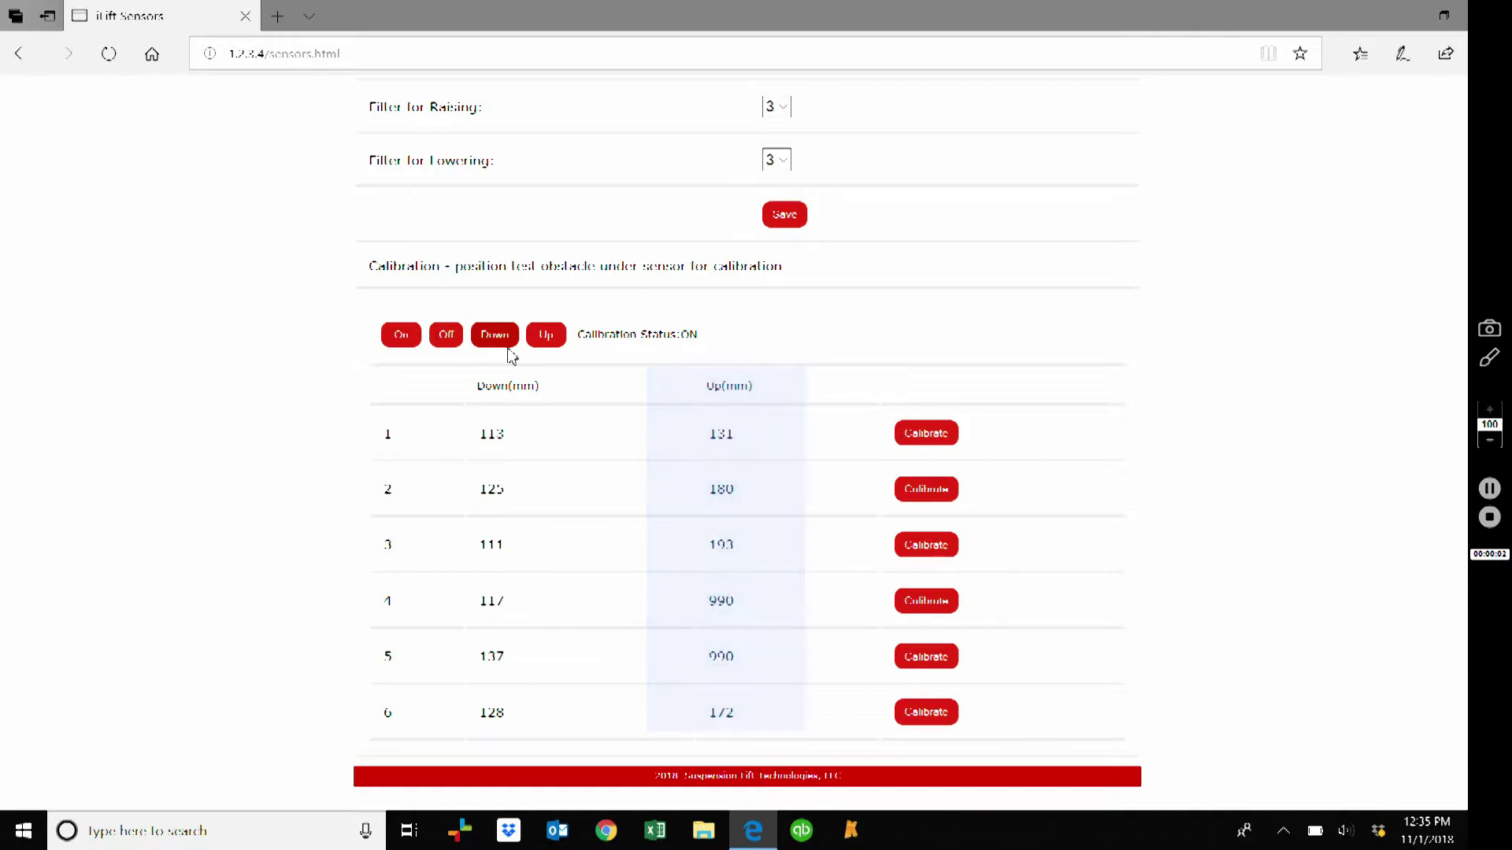
# Switch calibration to Down mode for the six sensors.
pyautogui.click(509, 352)
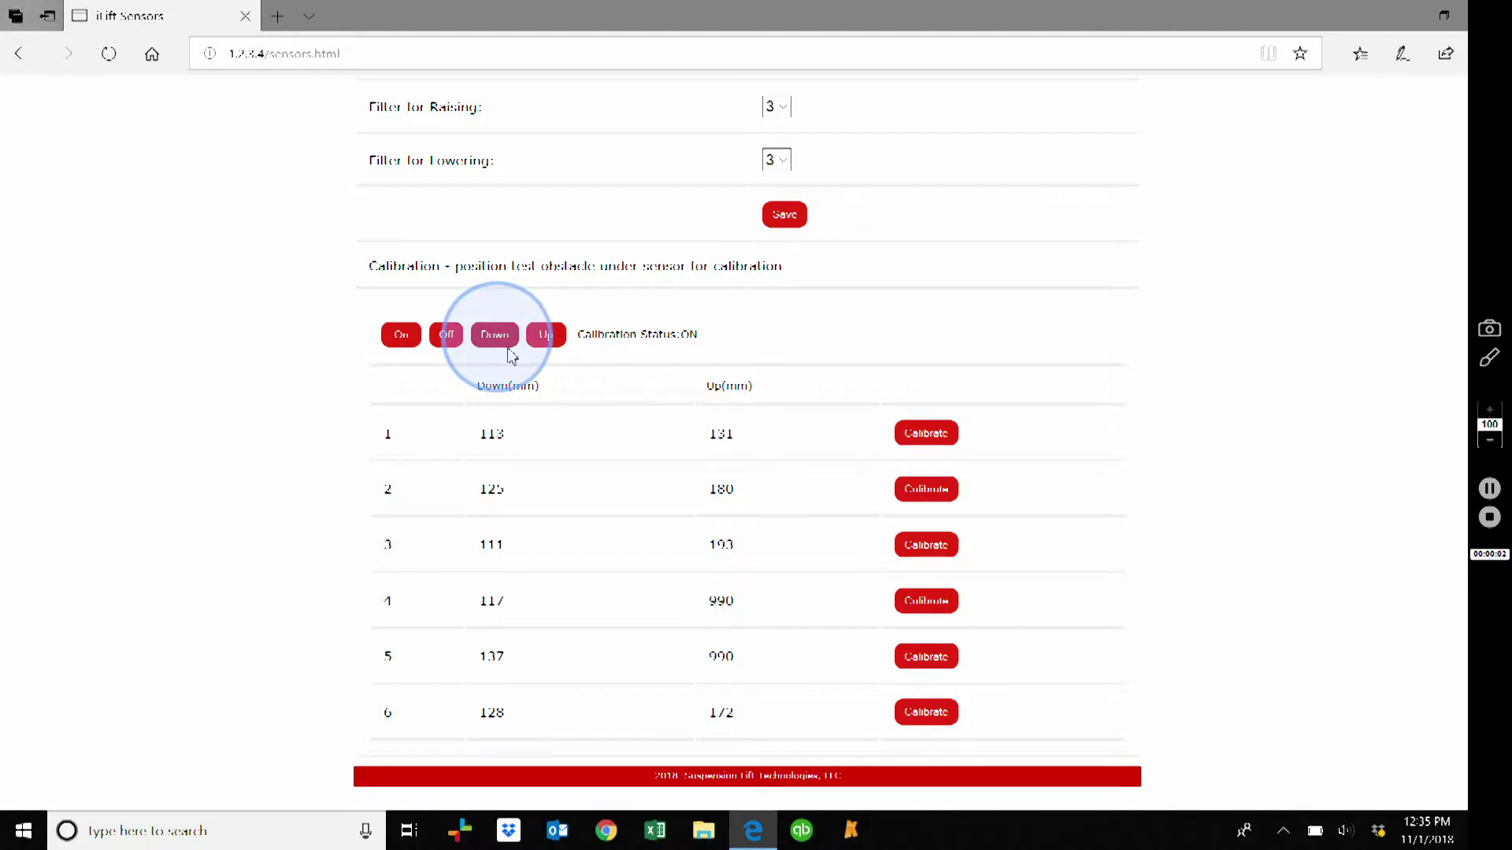